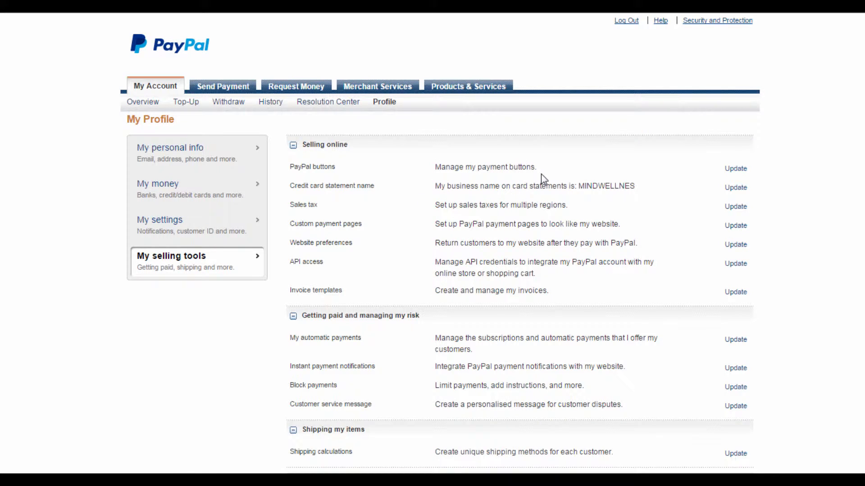
Start a new PayPal payment button from the selling tools and set its button type to Buy Now
left_click(735, 171)
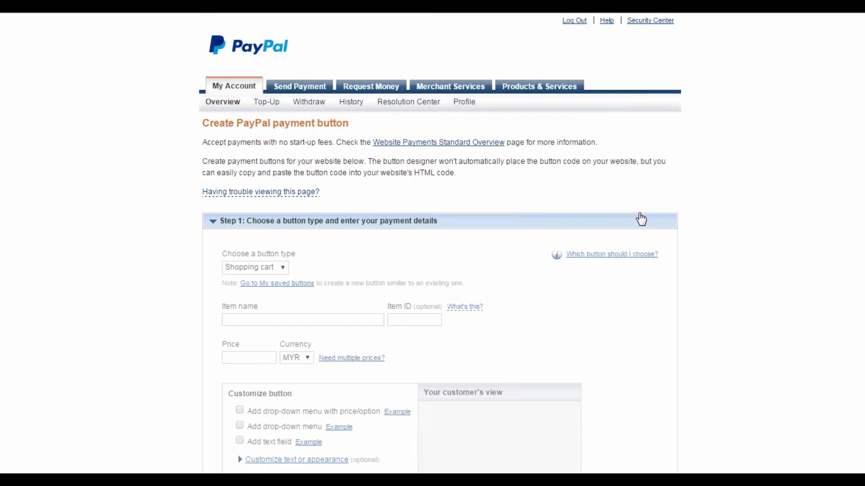
scroll(523, 182, "down", 2)
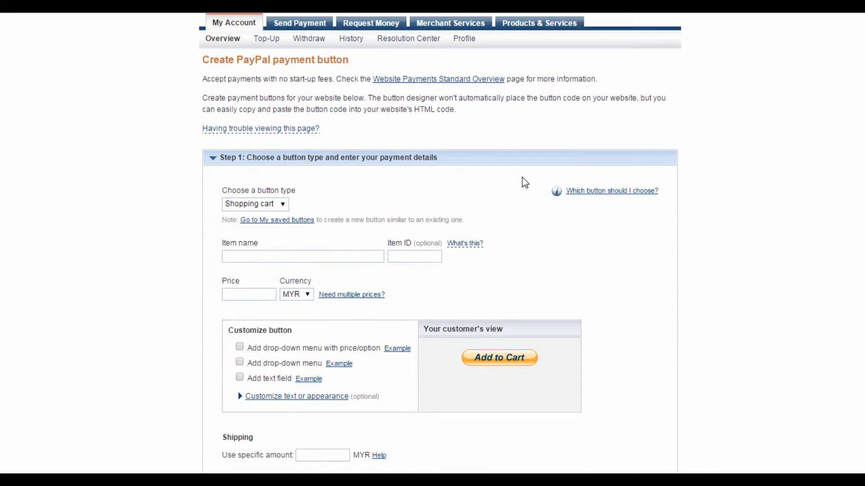
left_click(282, 205)
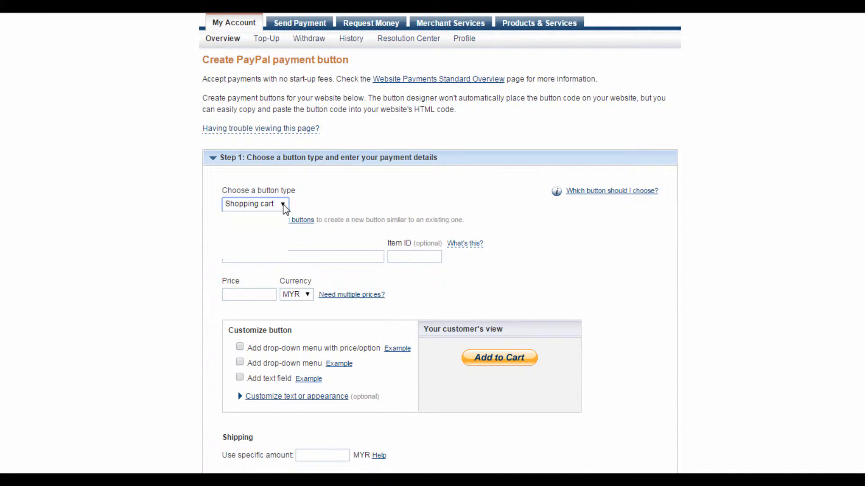
left_click(276, 227)
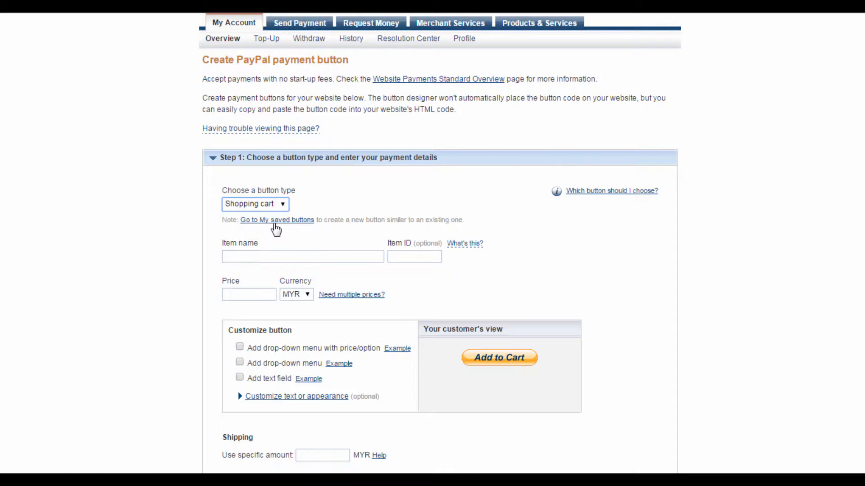
Enter "Wellness E-book" as the item name and leave the optional item ID blank
left_click(274, 256)
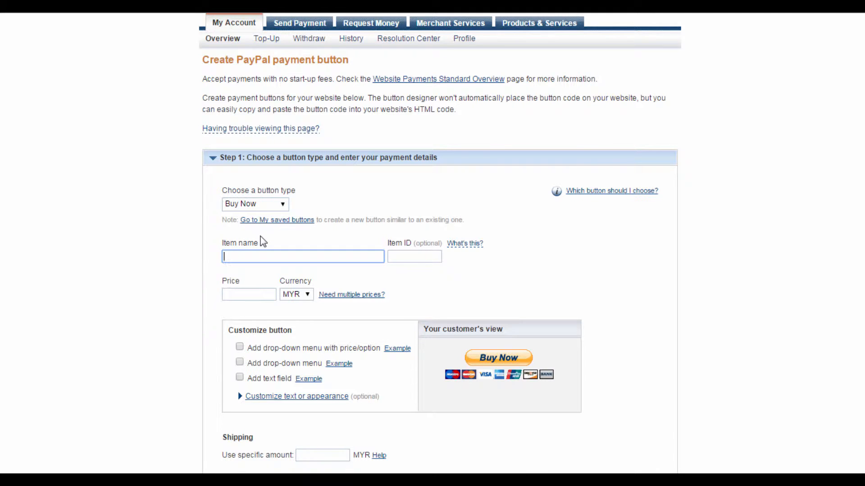
type("Wellness E-book")
mouse_move(473, 263)
left_click(407, 255)
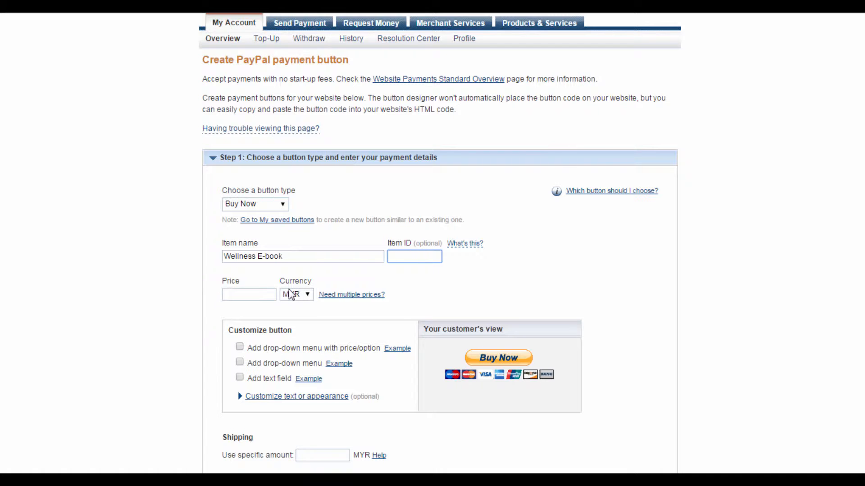
Set the item's price to 9.99 and its currency to USD
left_click(261, 298)
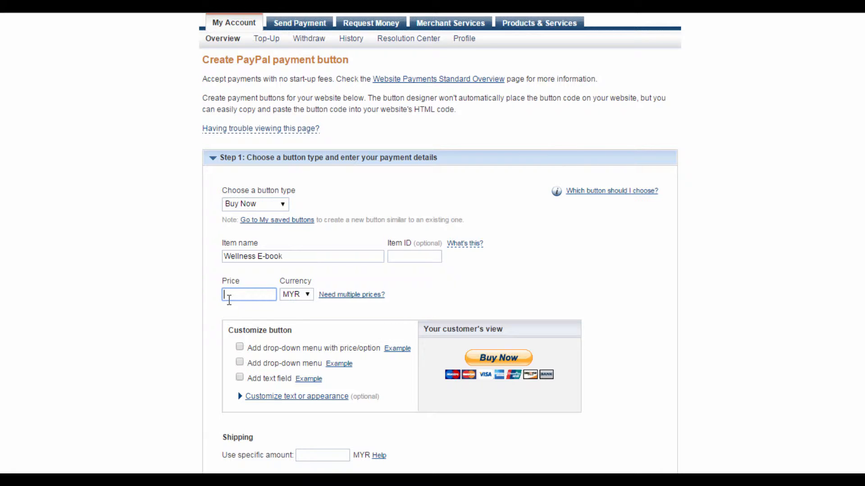
type("9.99")
left_click(297, 294)
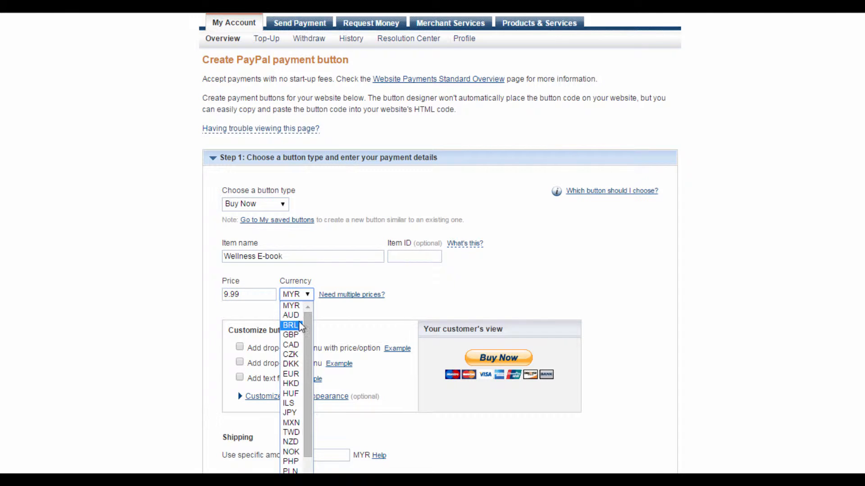
scroll(297, 426, "down", 1)
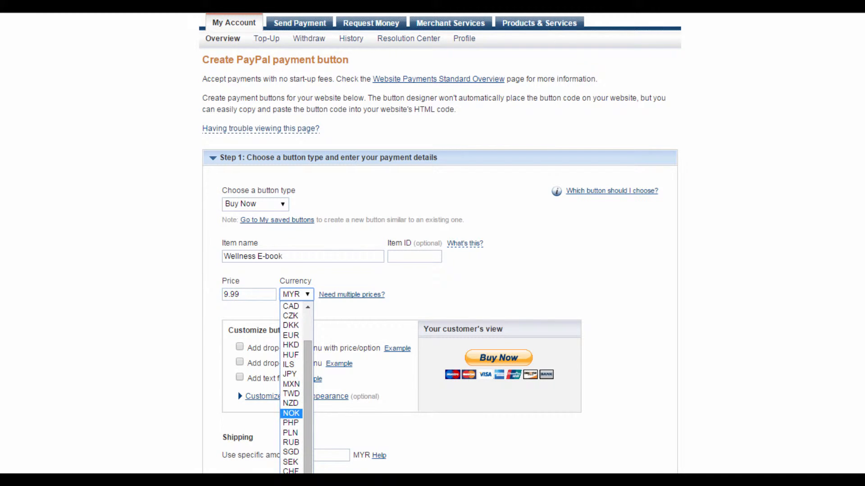
left_click(291, 485)
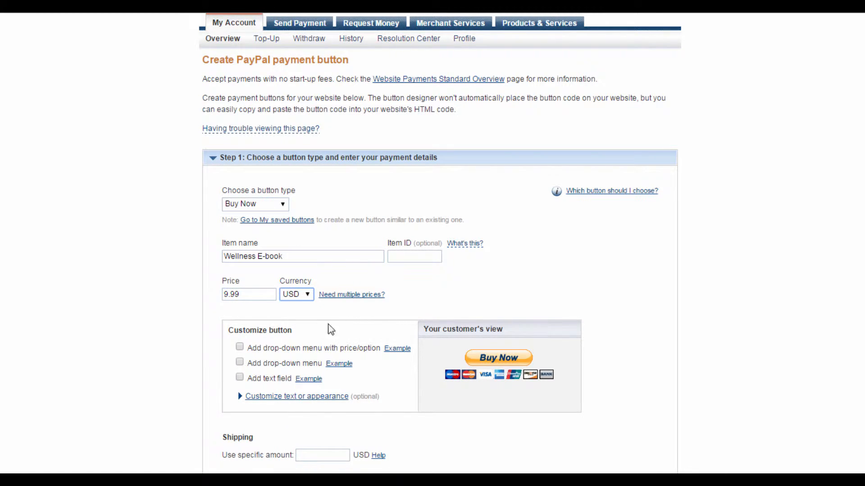
Look at the examples for the drop-down menu with prices and for the text field, closing each one
scroll(359, 312, "down", 2)
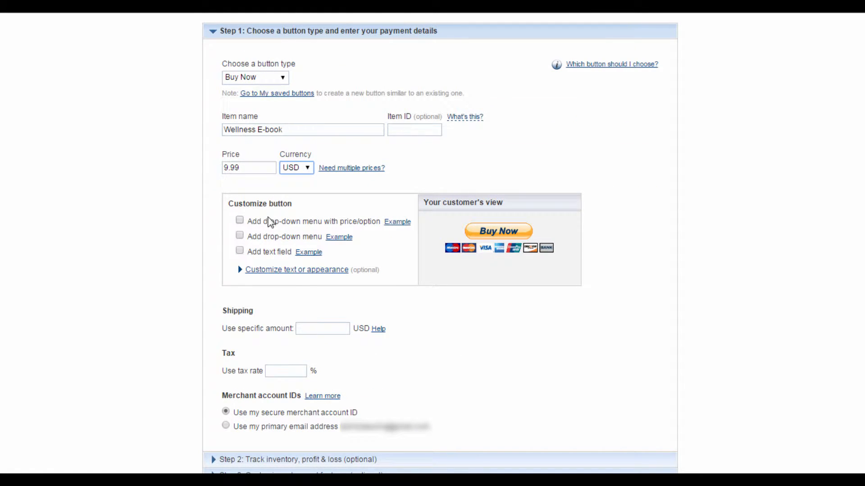
left_click(397, 222)
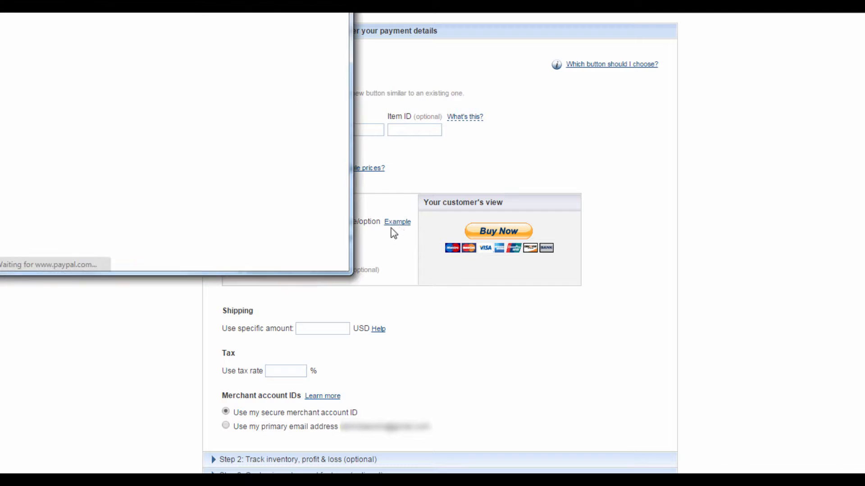
left_click(70, 107)
left_click(72, 107)
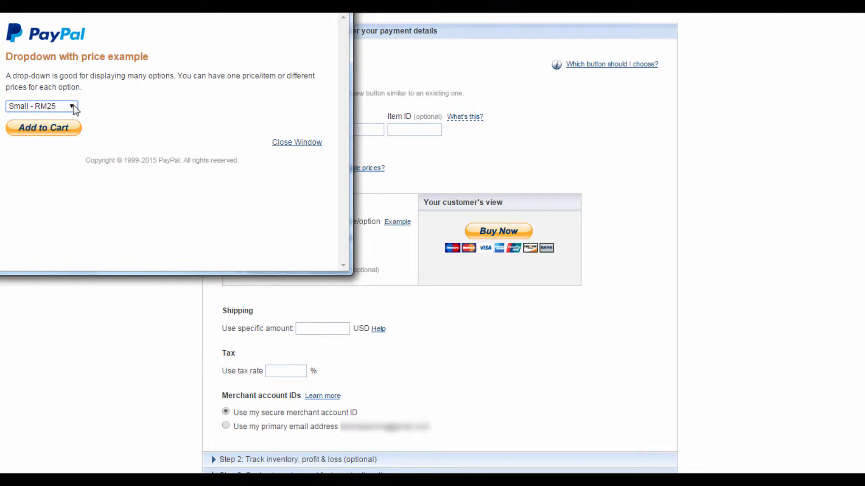
left_click(298, 143)
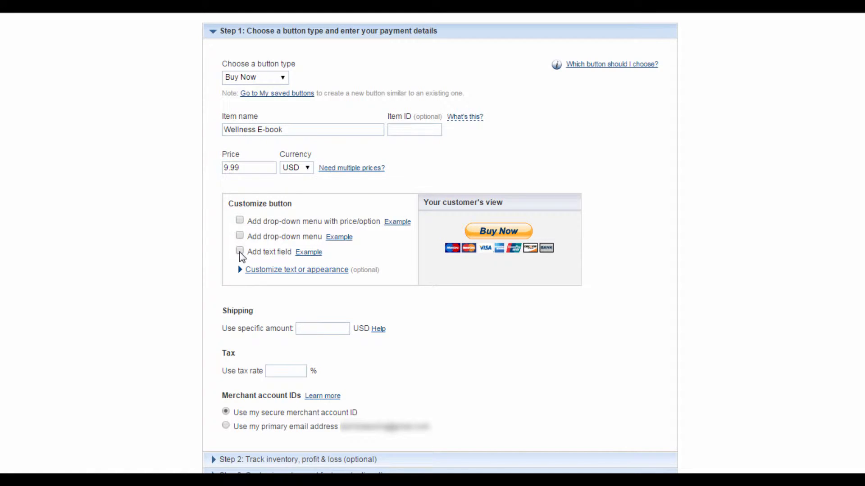
left_click(308, 252)
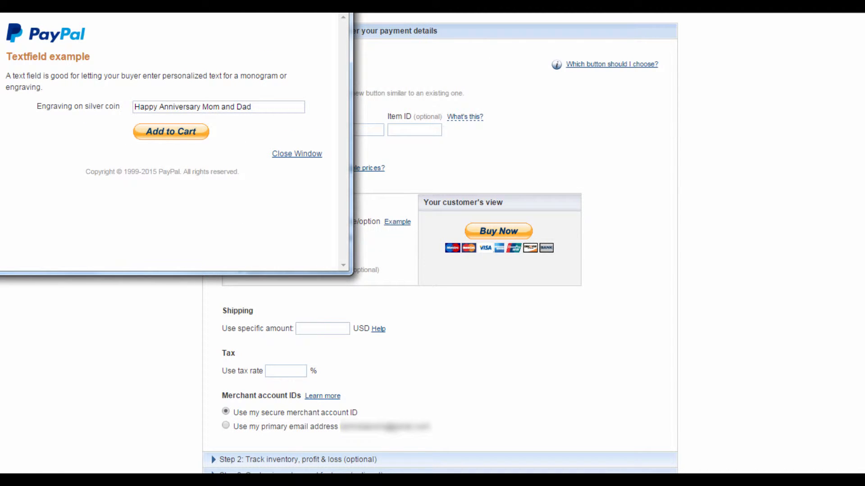
left_click(341, 4)
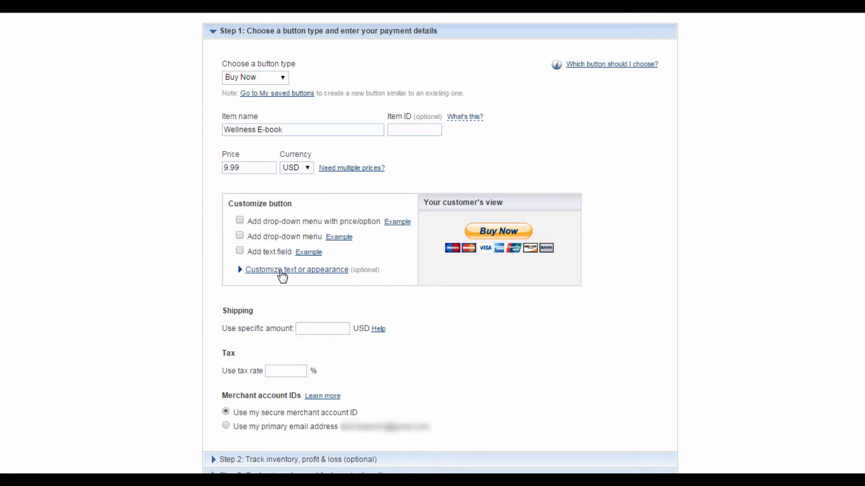
Open the optional text and appearance settings for the payment button
left_click(316, 270)
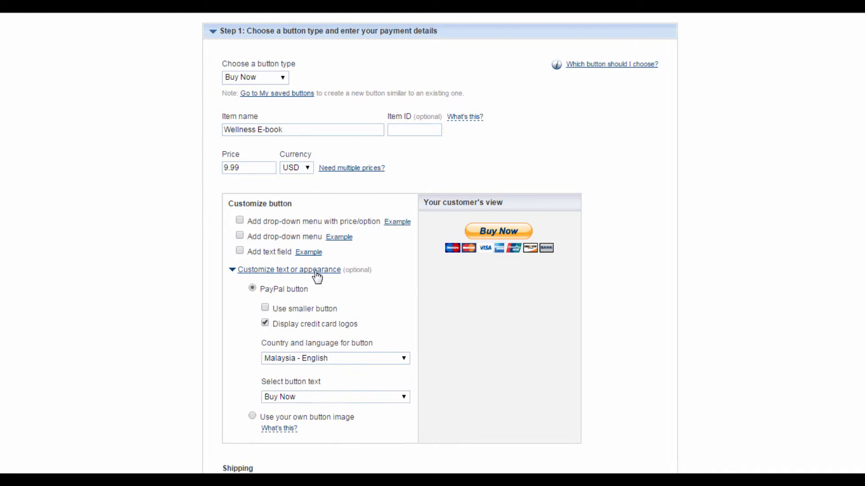
scroll(373, 281, "down", 1)
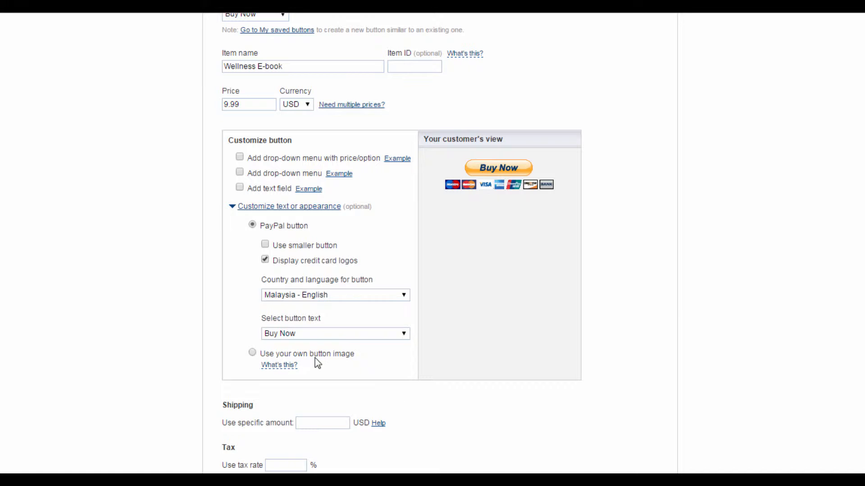
mouse_move(282, 366)
Try the smaller button size and the button without credit card logos to compare the customer's view
left_click(265, 246)
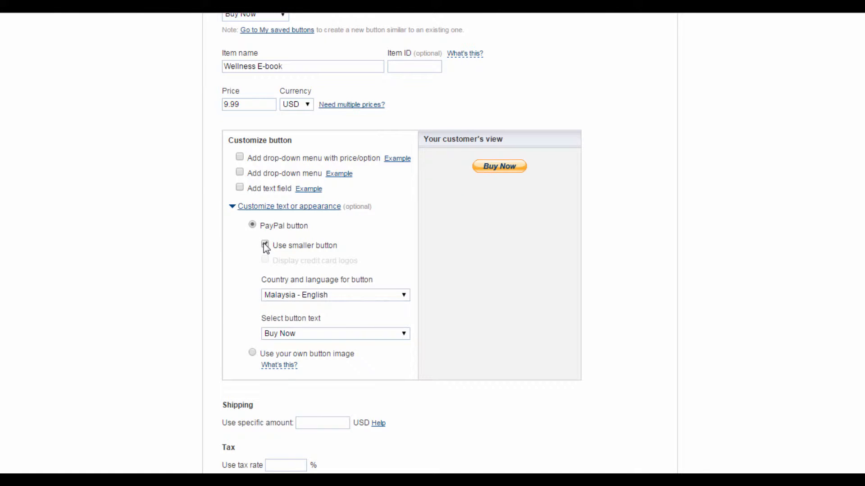
left_click(265, 246)
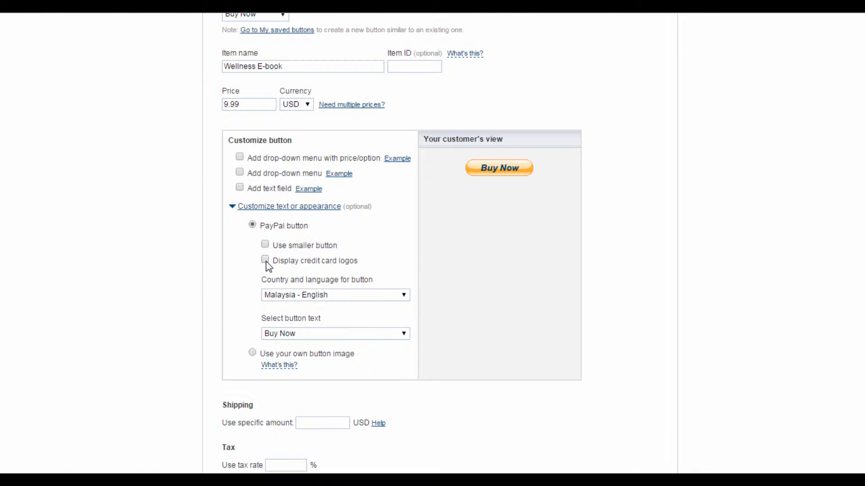
left_click(265, 260)
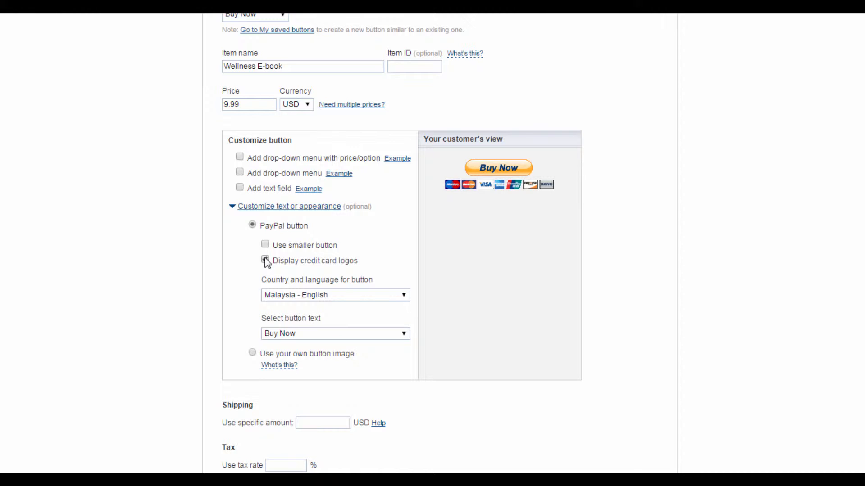
left_click(265, 260)
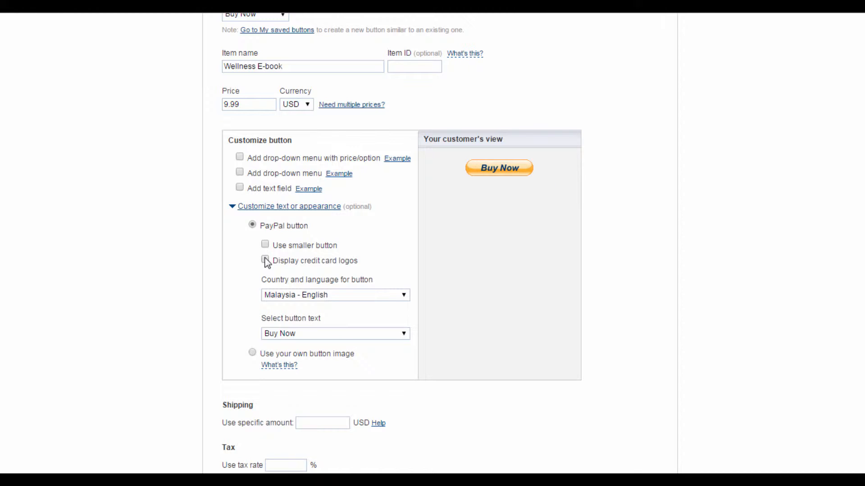
left_click(265, 260)
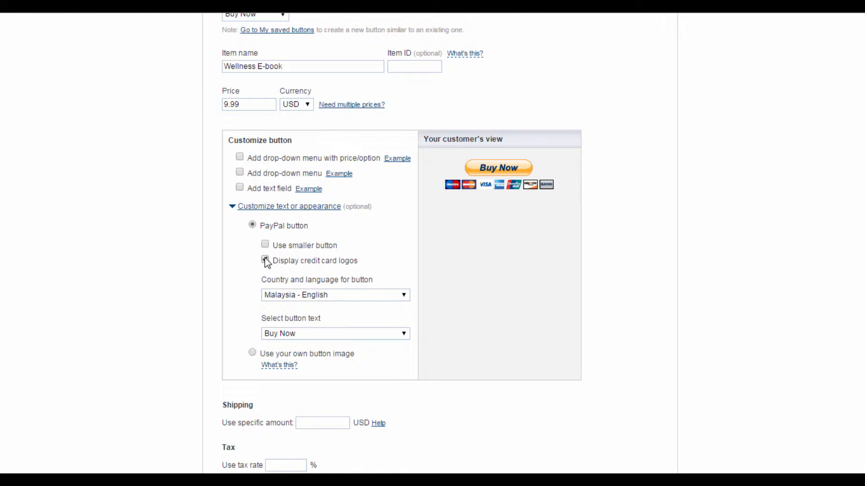
Set the button's country and language to United States - English and its text to Buy Now
left_click(392, 299)
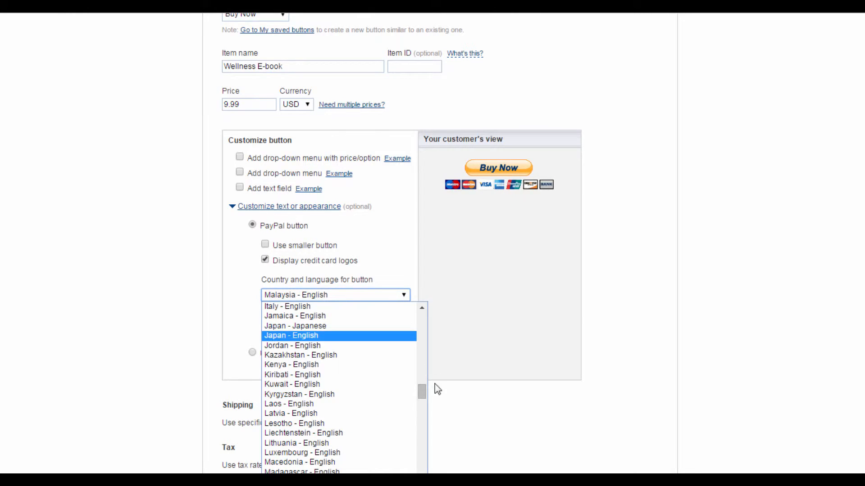
left_click_drag(422, 389, 425, 472)
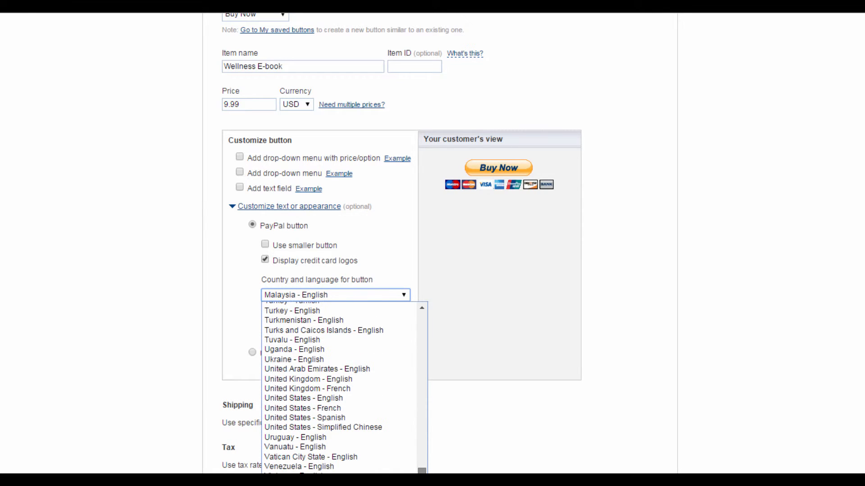
left_click(339, 398)
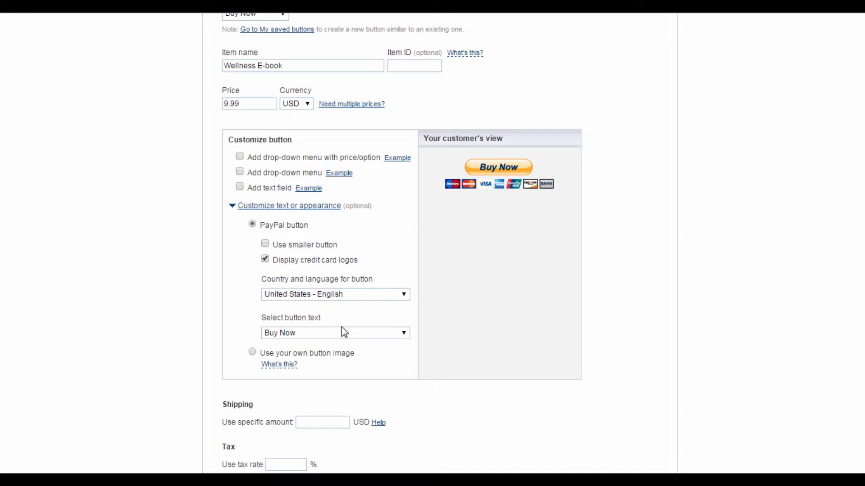
left_click(376, 333)
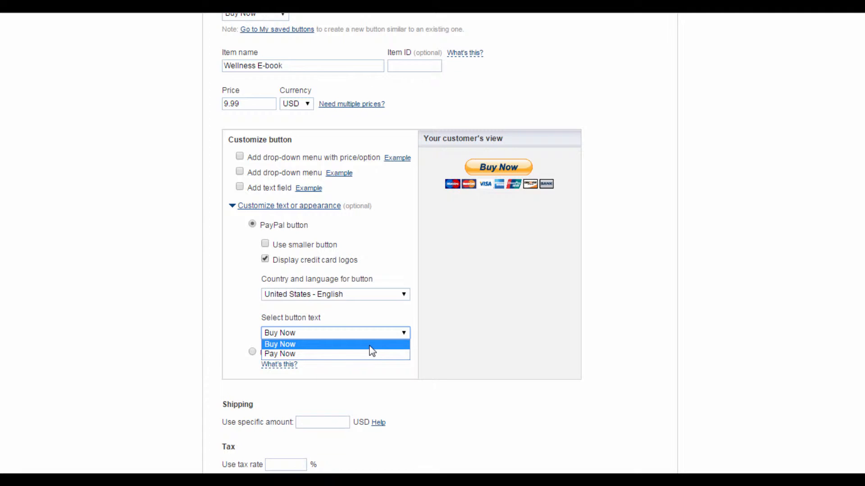
left_click(369, 345)
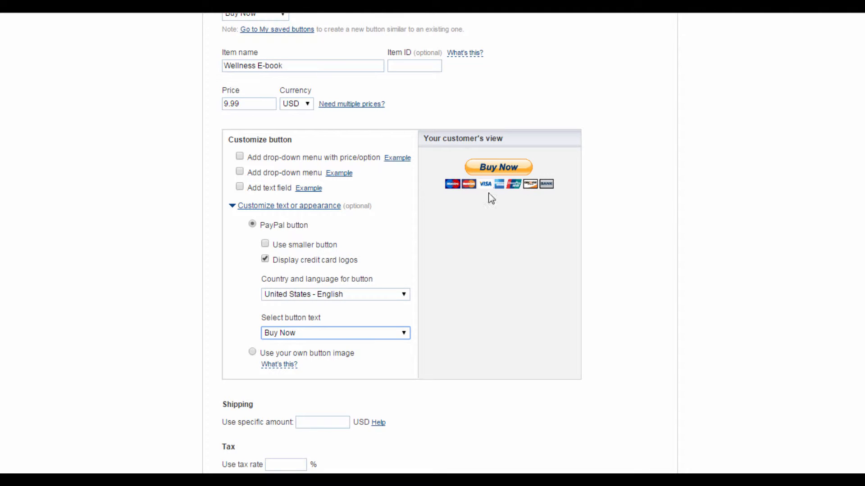
Review the shipping amount, tax rate and merchant account ID options without filling them in
left_click(347, 425)
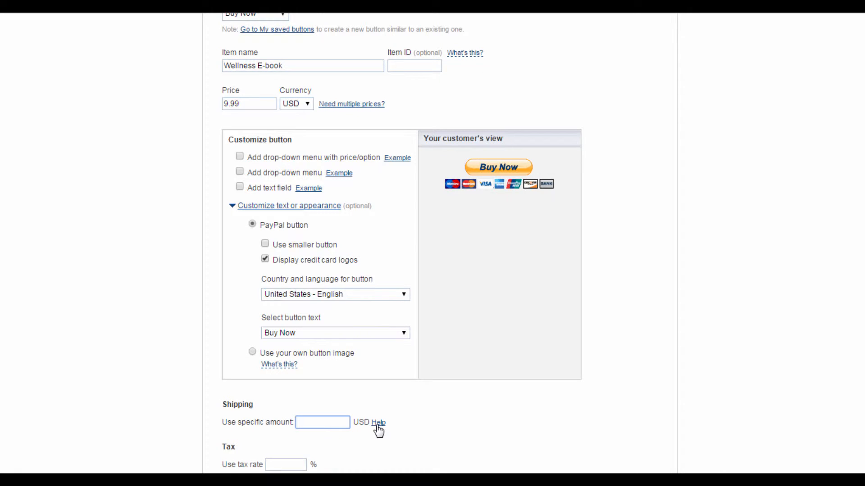
left_click(305, 463)
scroll(330, 413, "down", 3)
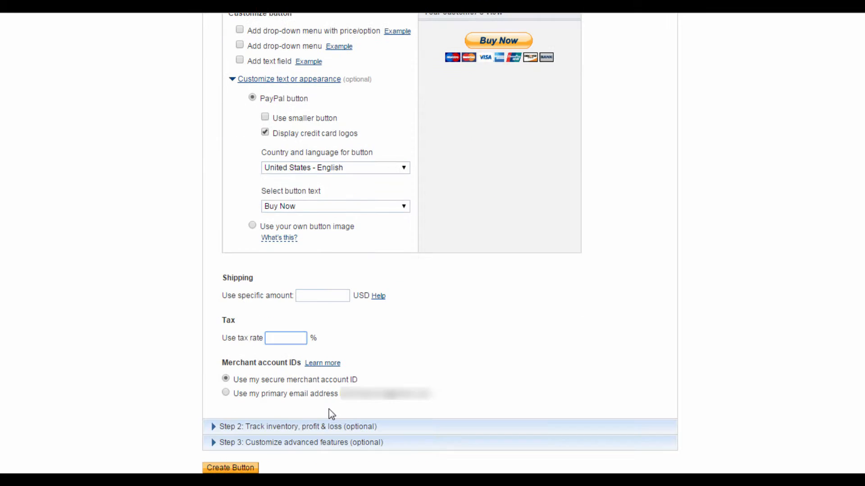
Try tracking profit and losses by item in the optional inventory section
left_click(213, 427)
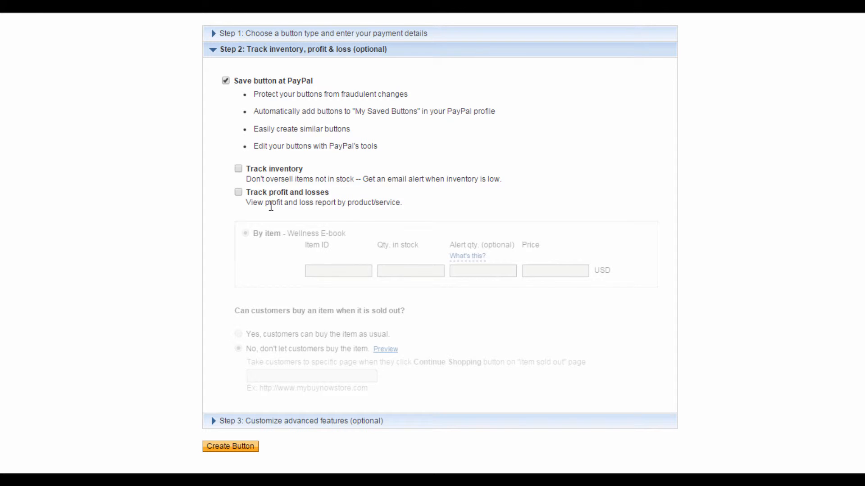
left_click(238, 192)
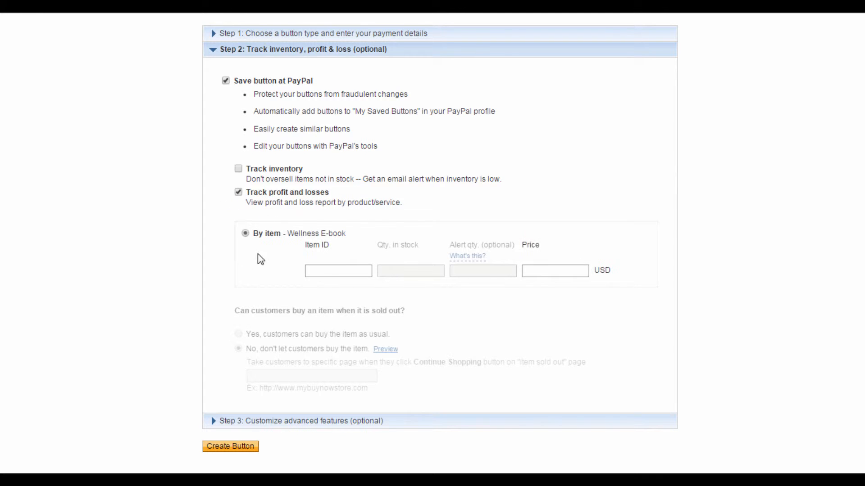
left_click(320, 272)
left_click(543, 270)
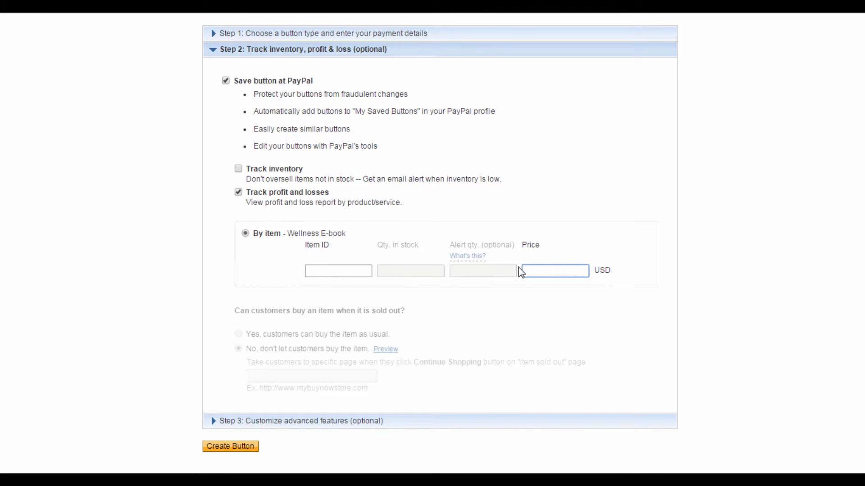
left_click(238, 193)
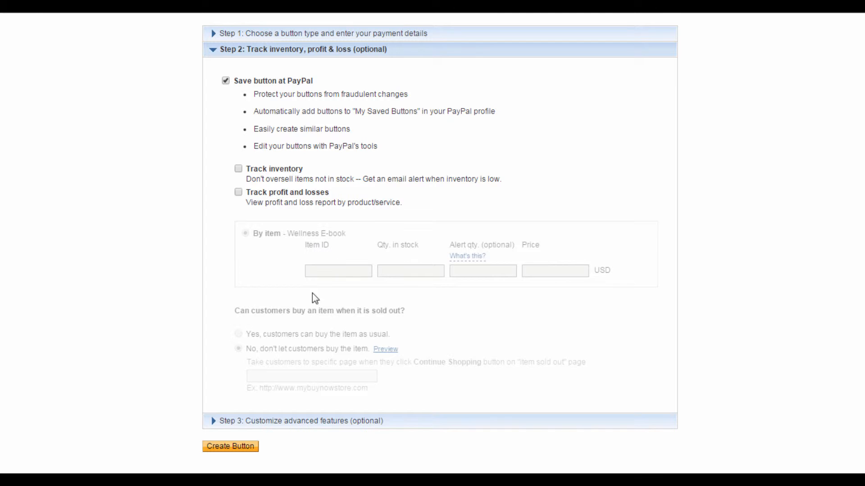
In the advanced features, set customer special instructions and the shipping address requirement to No, and create the button
left_click(230, 422)
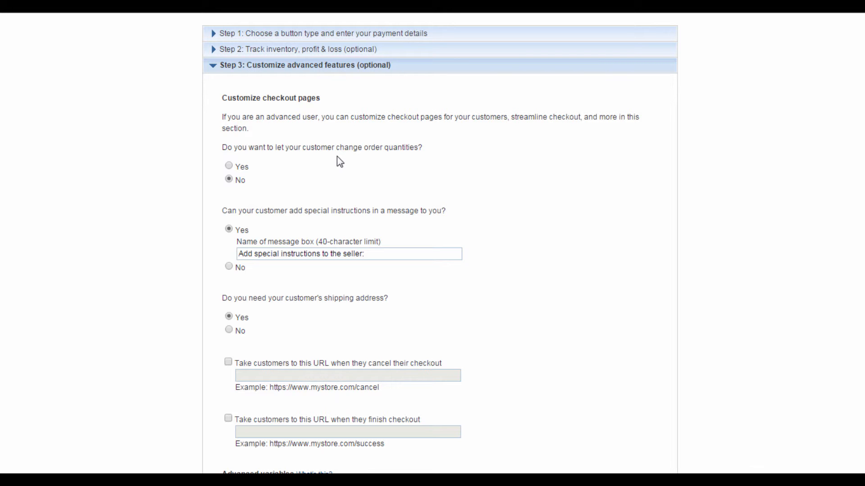
scroll(297, 192, "down", 2)
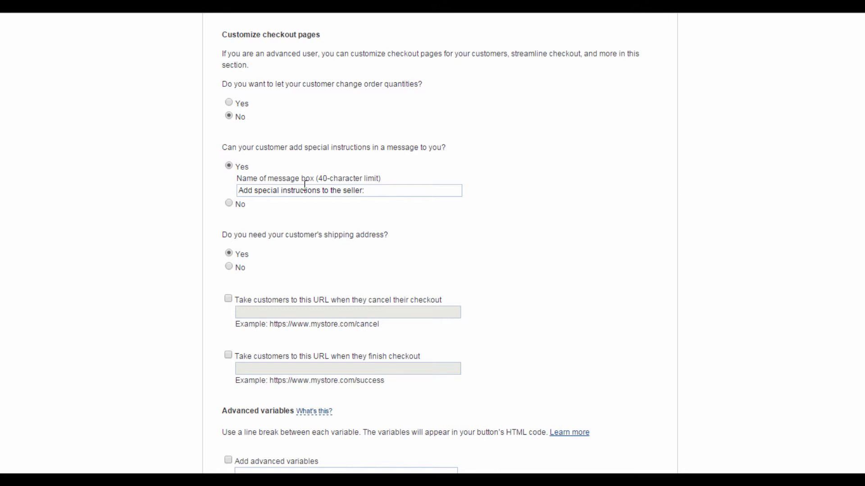
left_click(229, 203)
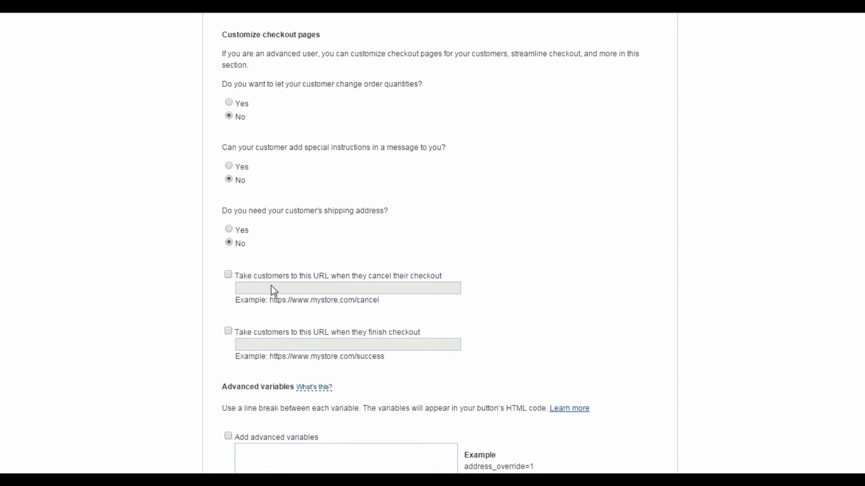
scroll(462, 282, "down", 3)
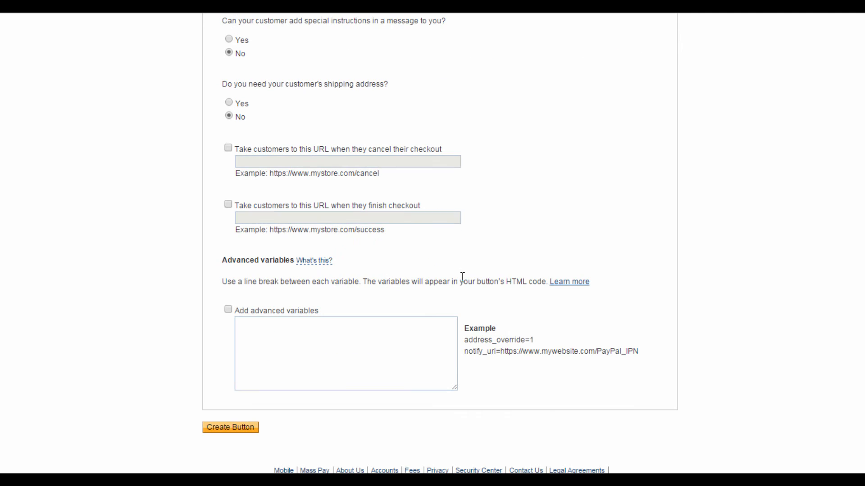
left_click(226, 431)
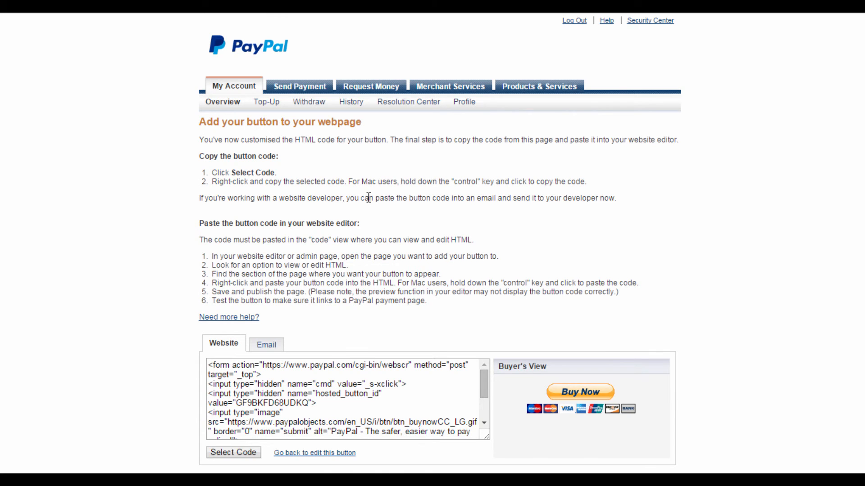
Select the generated website HTML code of the Buy Now button and copy it
scroll(368, 197, "down", 3)
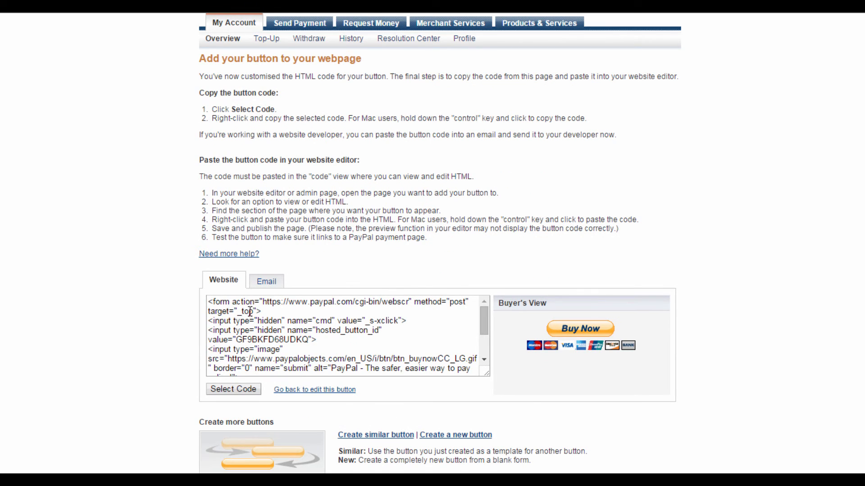
left_click(252, 394)
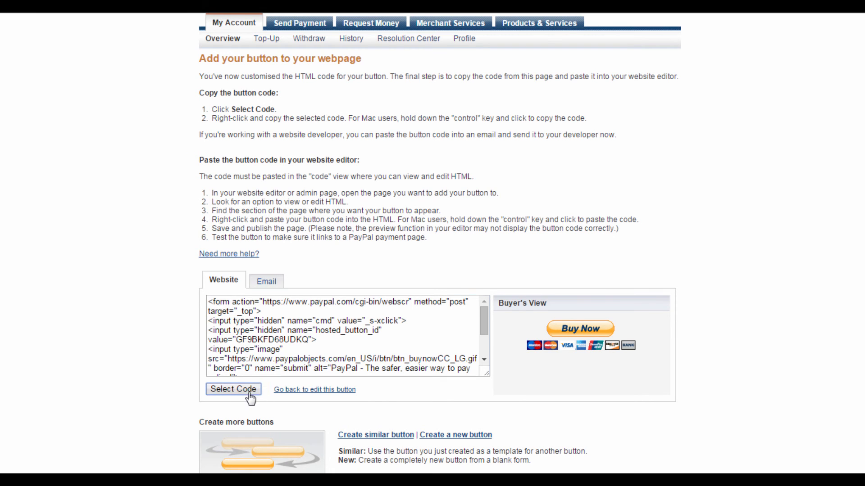
right_click(262, 322)
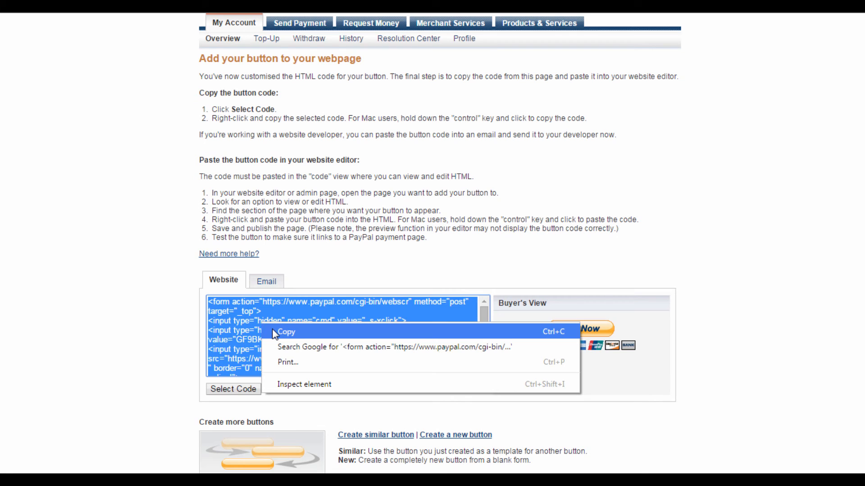
left_click(274, 332)
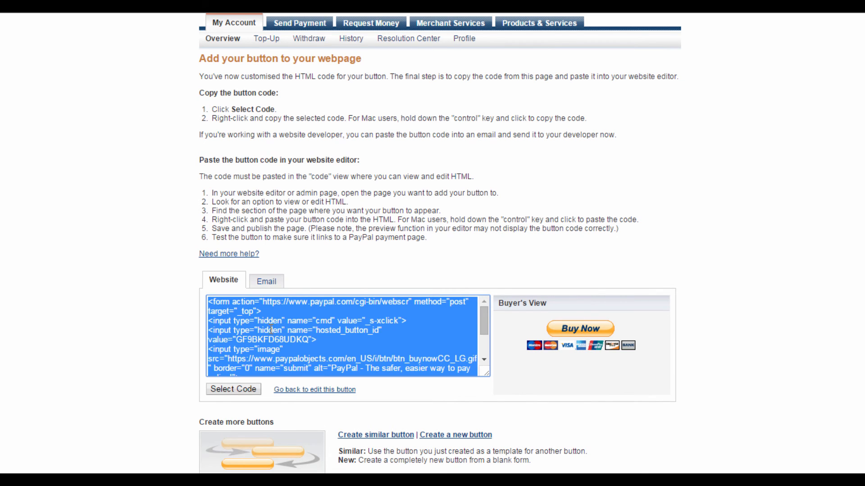